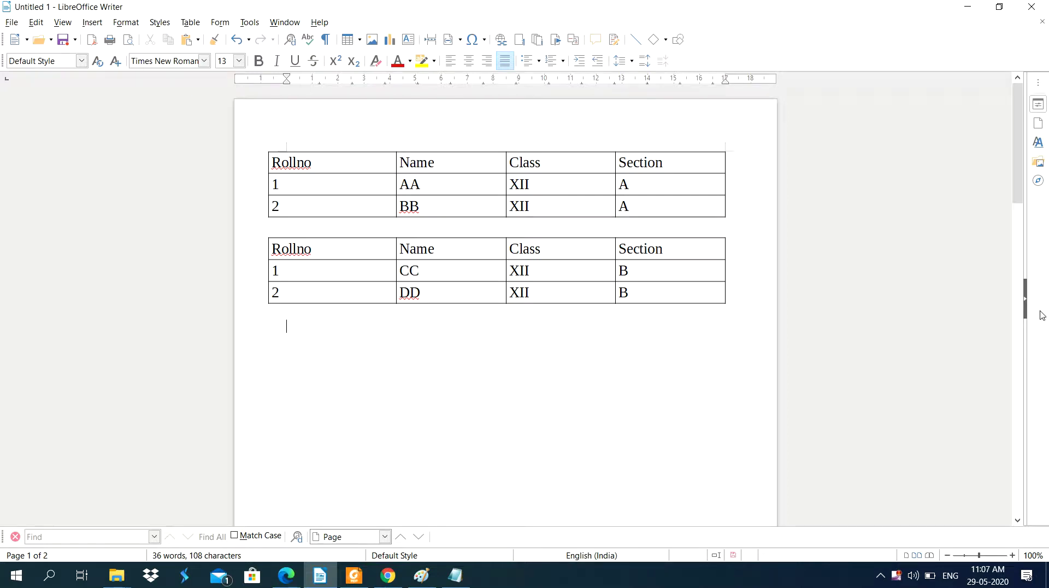
- Type the caption 'Printing & Print Preview' on a new line beneath the second student table
{"action": "type", "text": "Printing & P"}
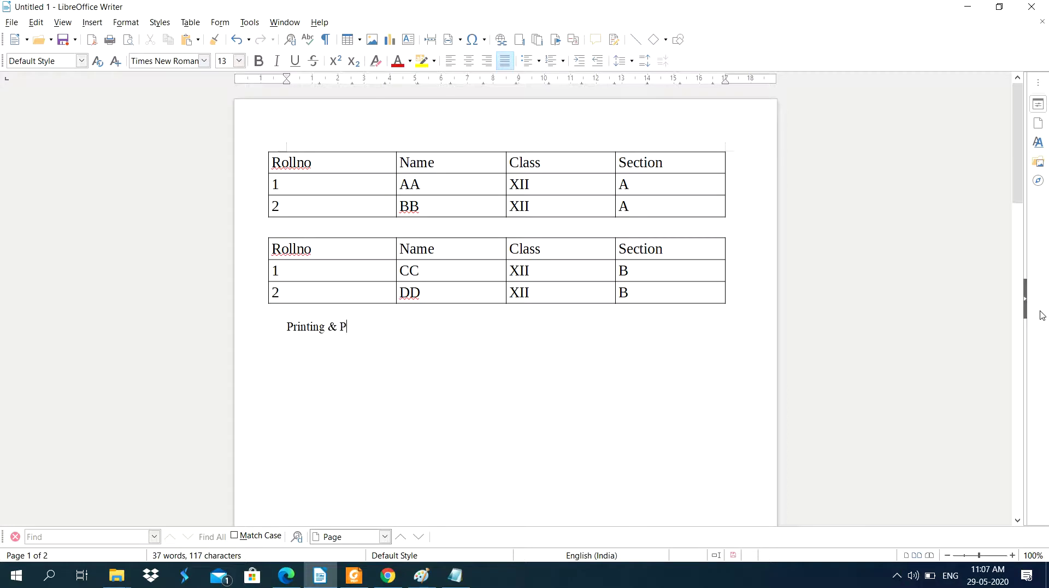
{"action": "type", "text": "rint Preview"}
- Bring up the Print dialog from the File menu, previewing page 1 of 2
{"action": "left_click", "coordinate": [18, 26]}
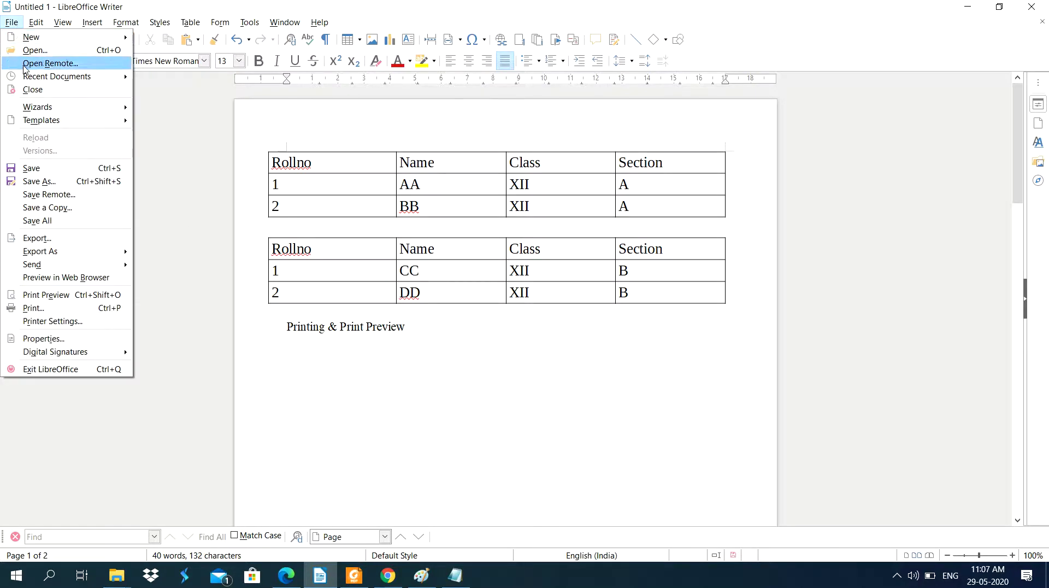
{"action": "left_click", "coordinate": [39, 309]}
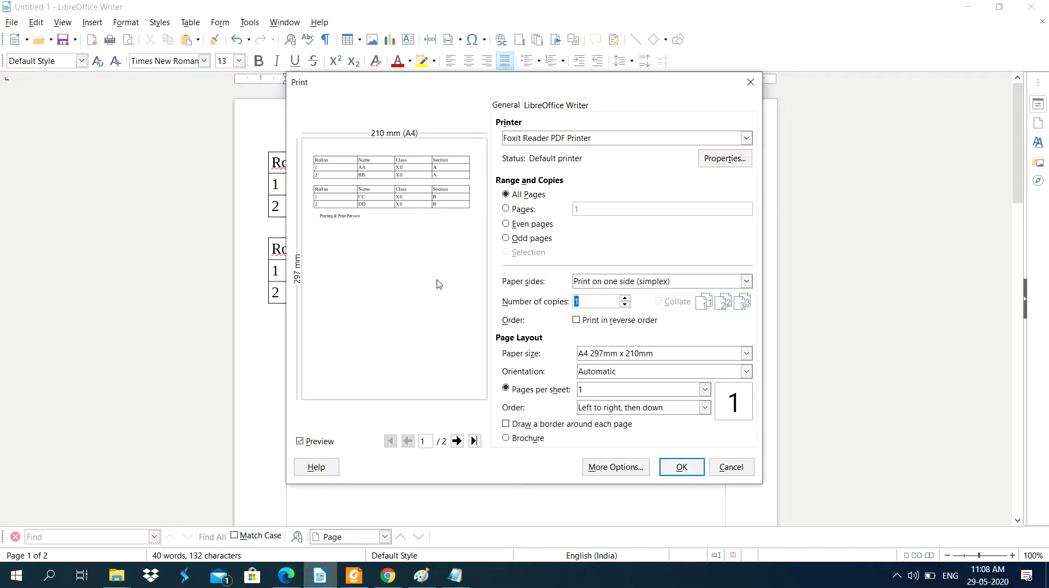
{"action": "left_click", "coordinate": [456, 441]}
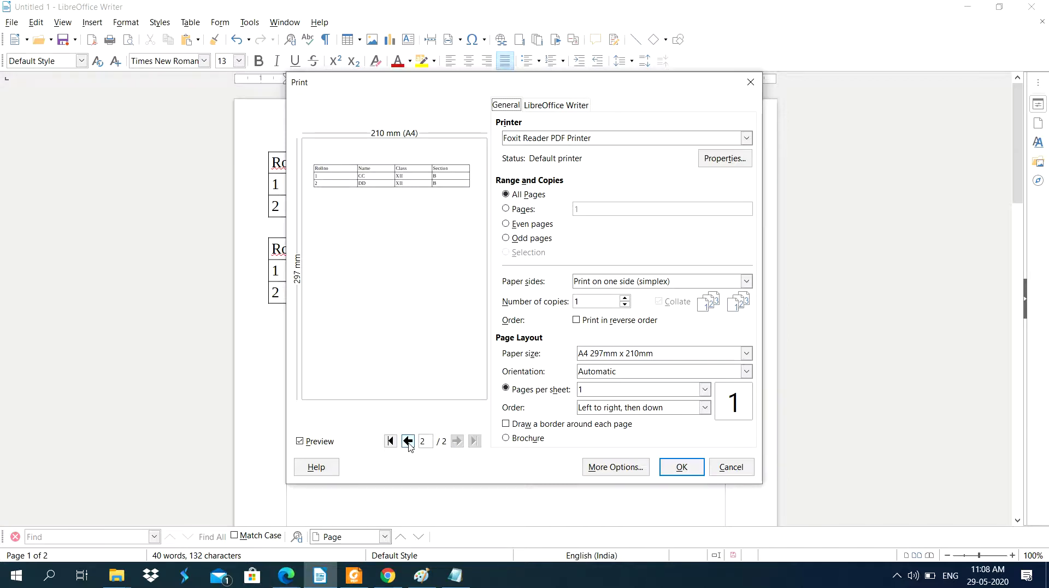
{"action": "left_click", "coordinate": [408, 442]}
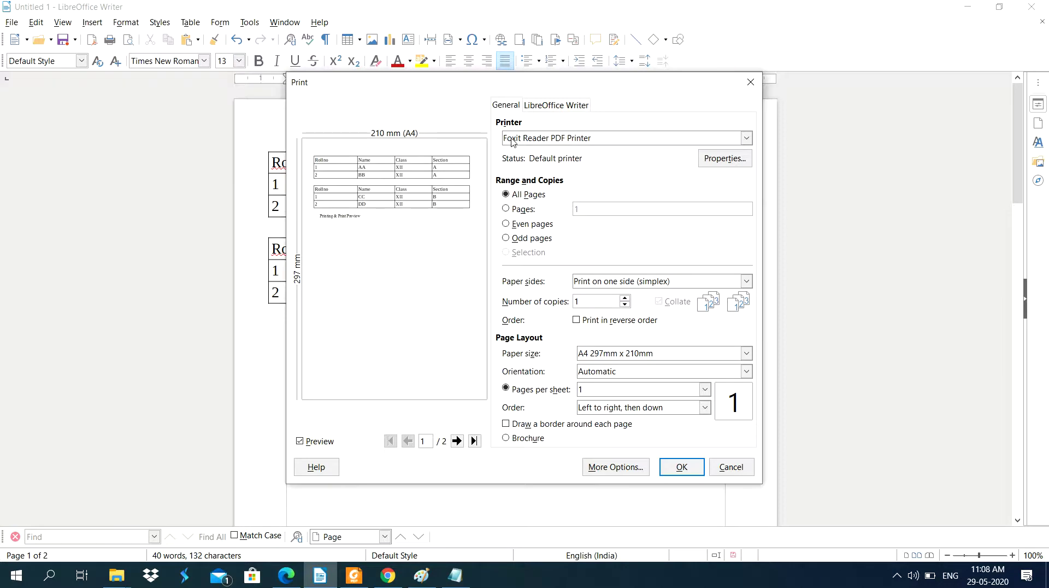
{"action": "left_click", "coordinate": [746, 139]}
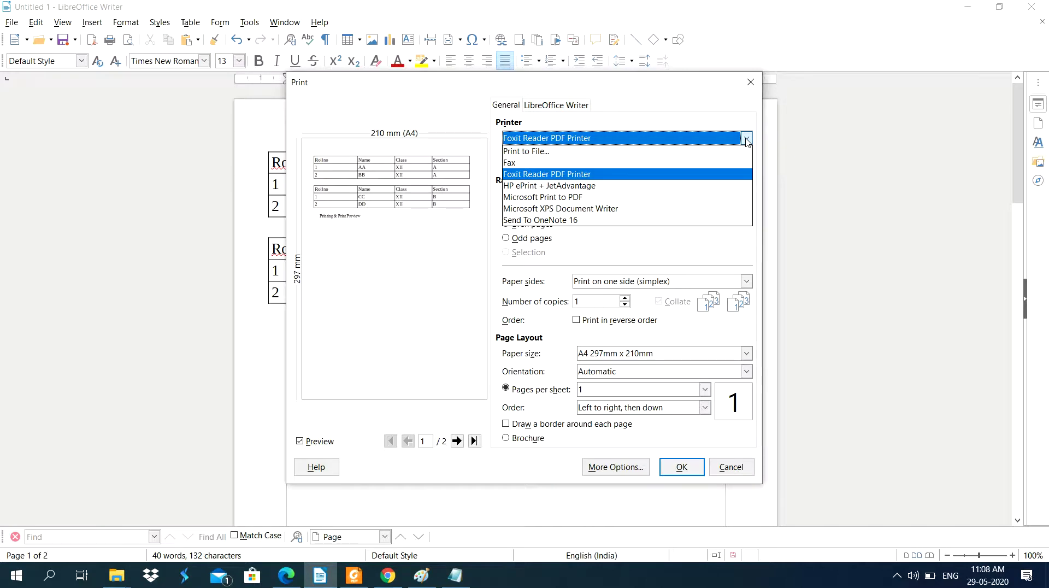
{"action": "left_click", "coordinate": [746, 139]}
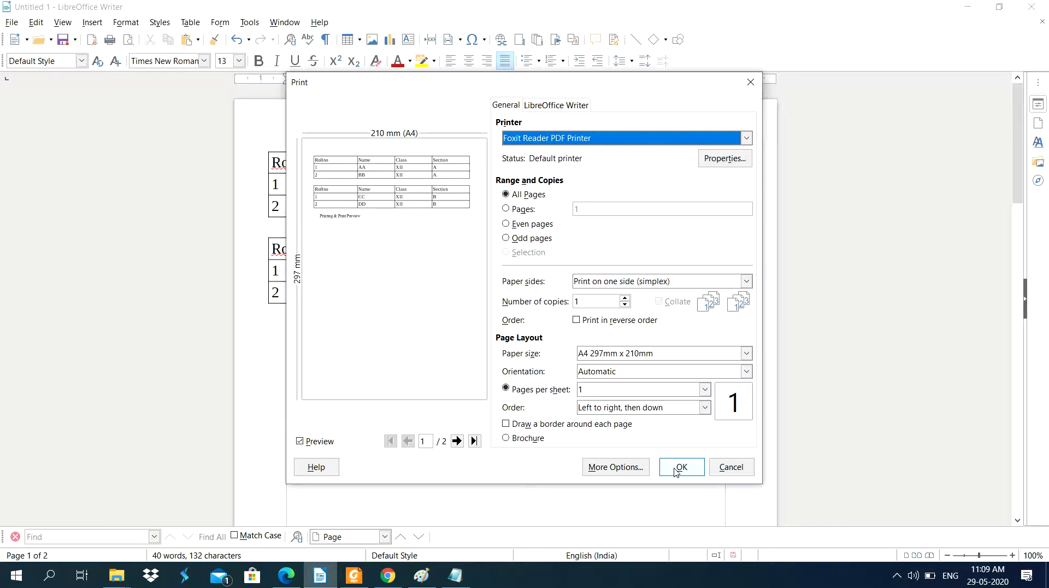
{"action": "left_click", "coordinate": [615, 141]}
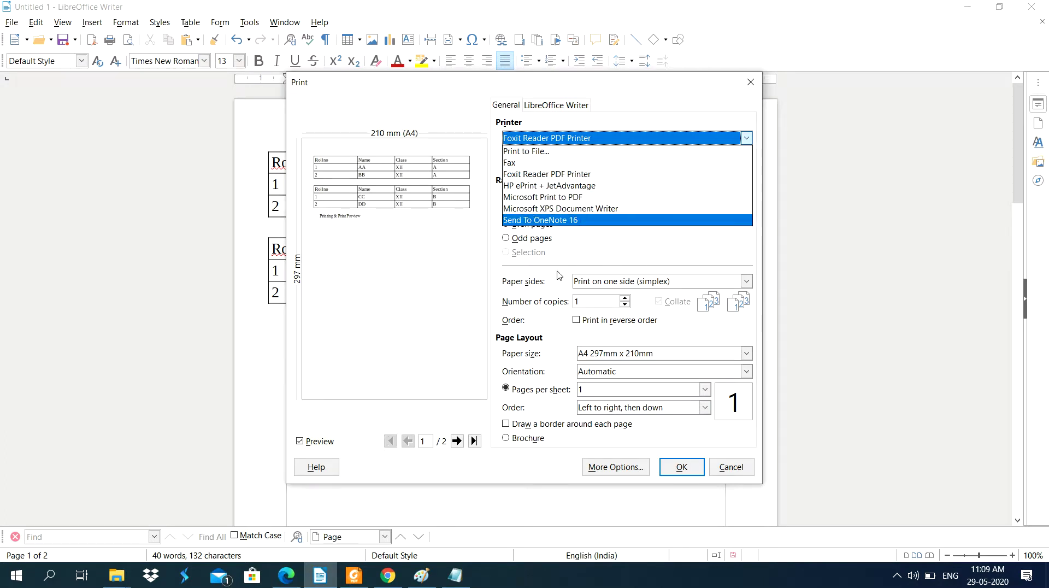
{"action": "left_click", "coordinate": [428, 293]}
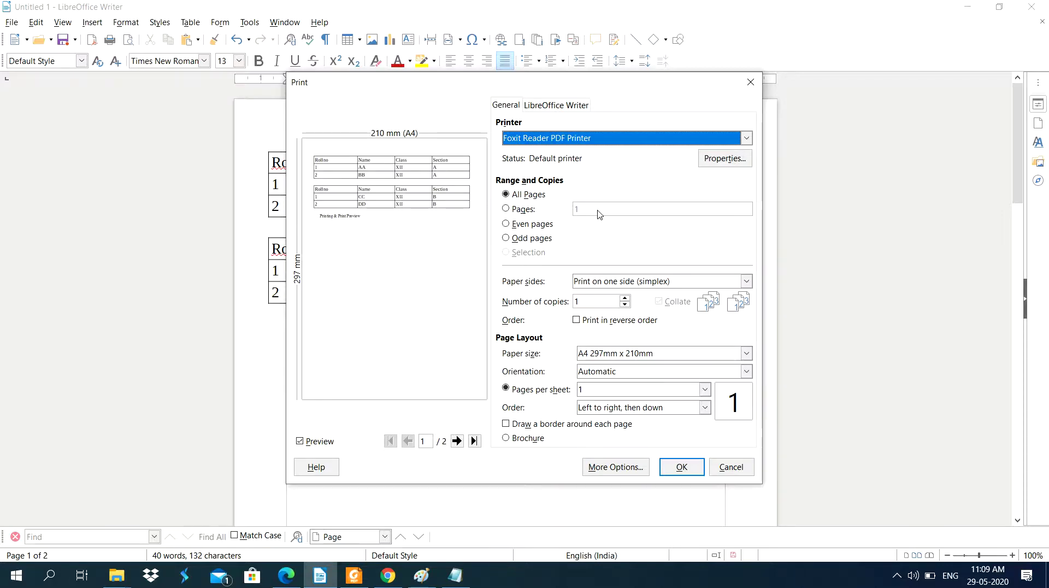
- Try page range 2-4, then even pages, then odd pages, and cancel without printing
{"action": "left_click", "coordinate": [519, 211]}
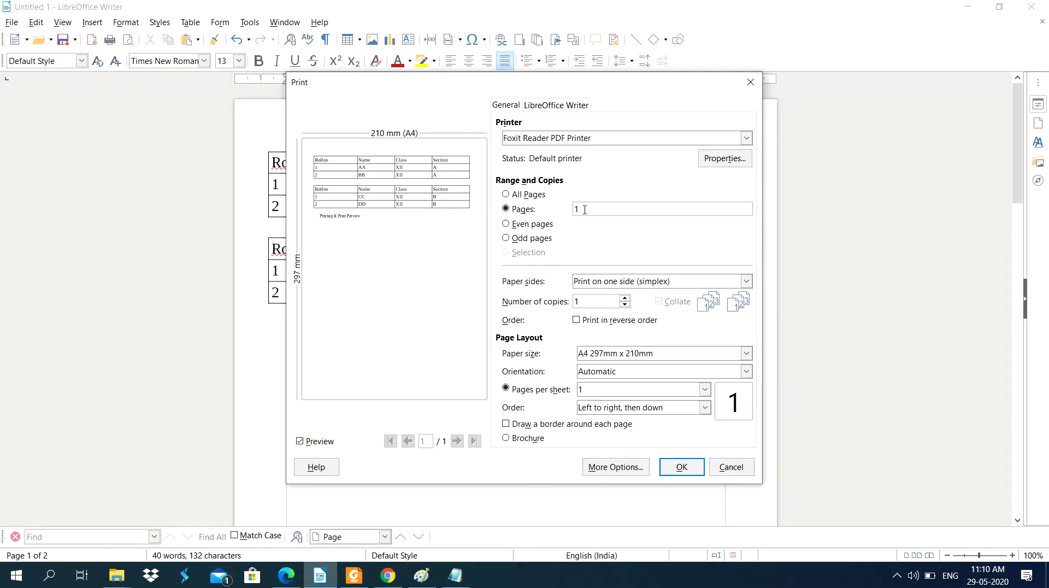
{"action": "key", "text": "BackSpace"}
{"action": "type", "text": "2-"}
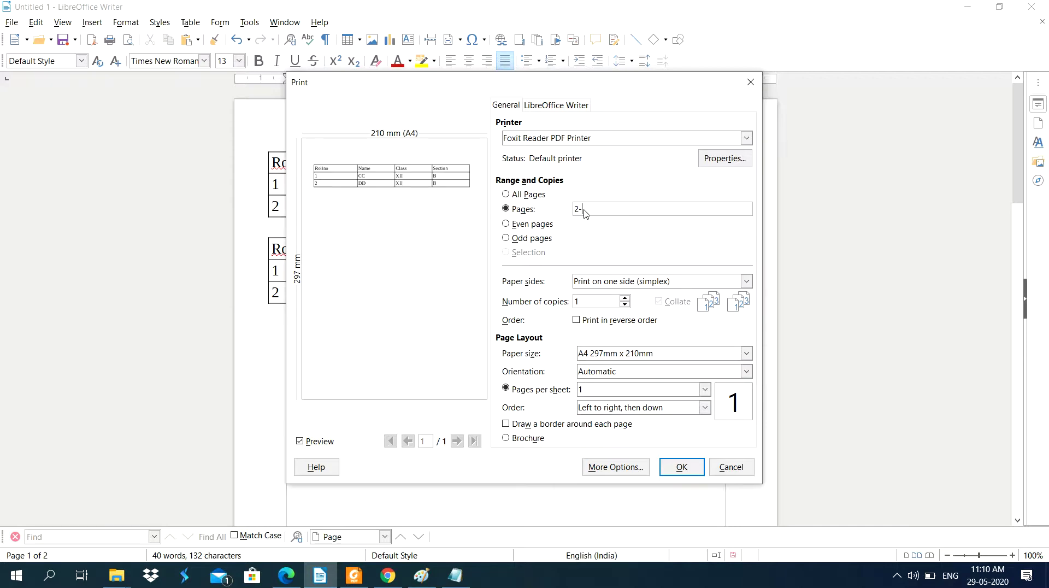
{"action": "type", "text": "4"}
{"action": "left_click", "coordinate": [528, 228]}
{"action": "left_click", "coordinate": [526, 240]}
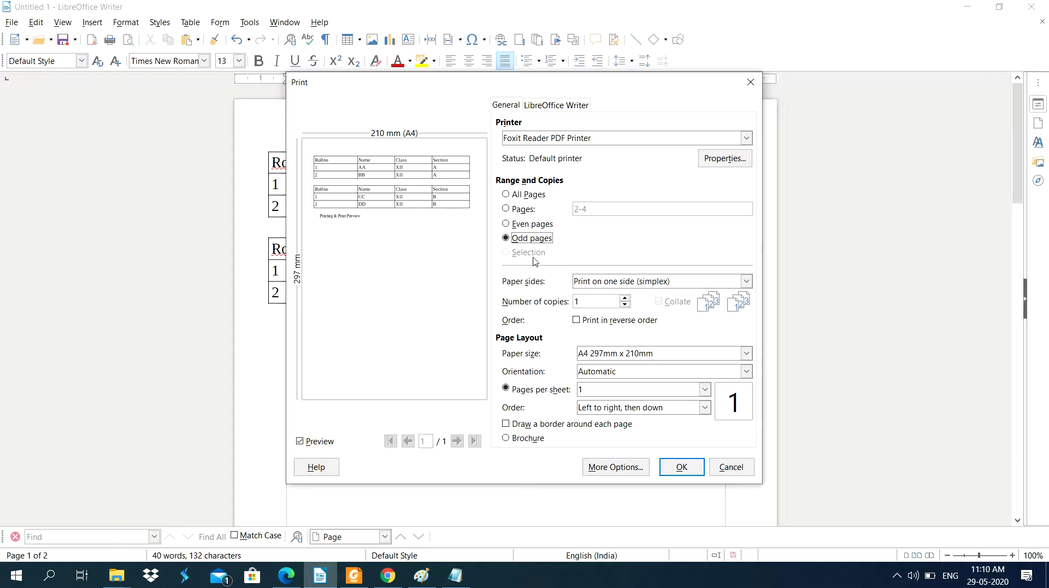
{"action": "left_click", "coordinate": [726, 473]}
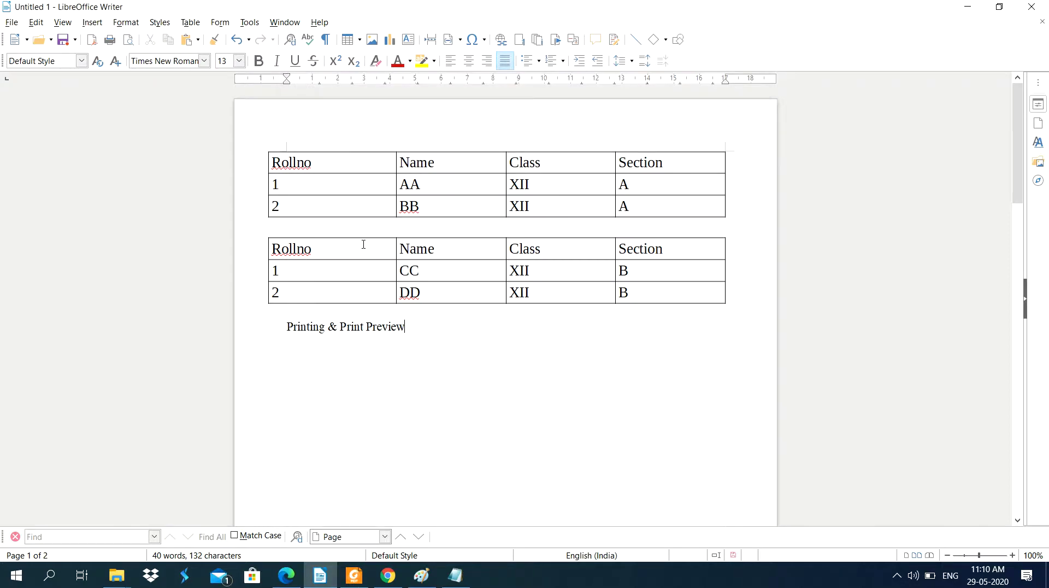
- Select the first student table and open Print with the Selection option chosen
{"action": "left_click_drag", "start_coordinate": [275, 163], "coordinate": [678, 219]}
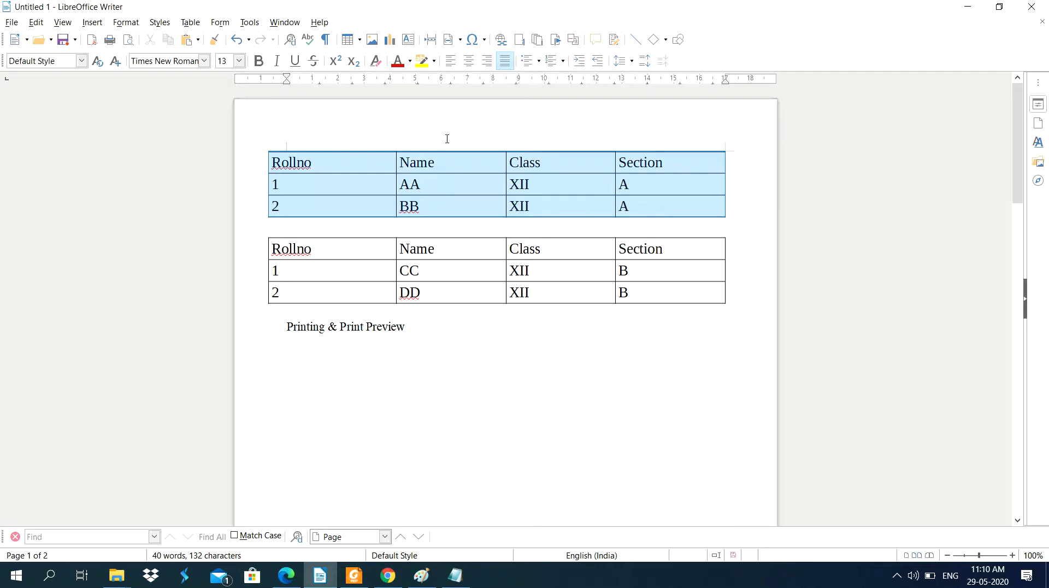
{"action": "left_click", "coordinate": [13, 25]}
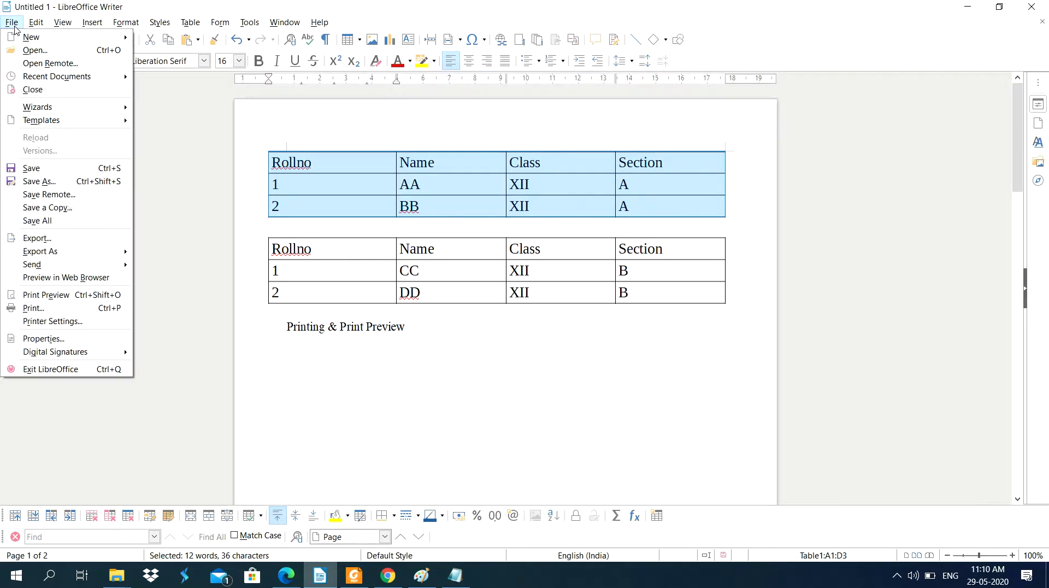
{"action": "left_click", "coordinate": [32, 308]}
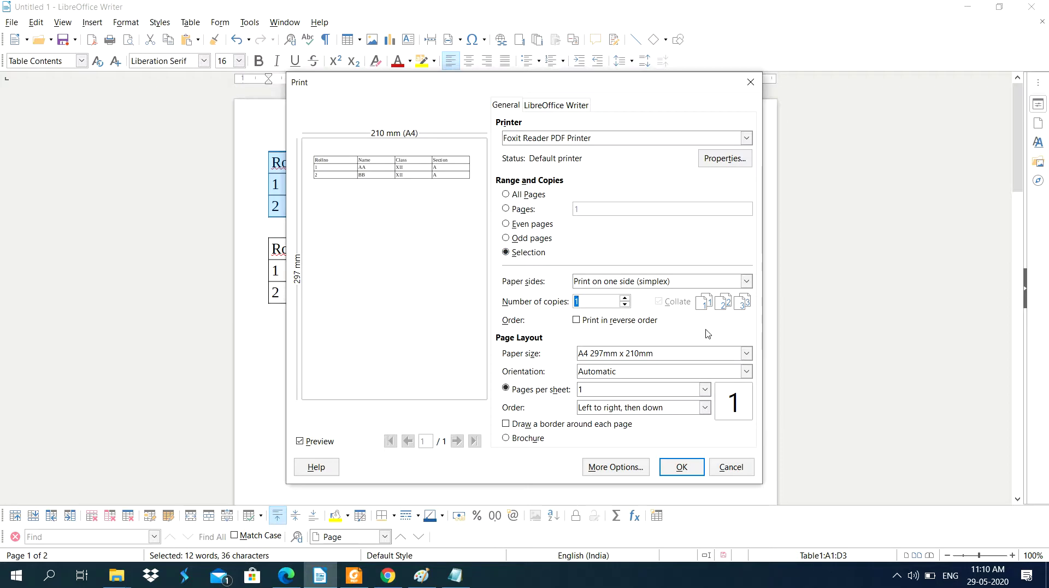
- Keep one-sided printing and set the number of copies to 3
{"action": "left_click", "coordinate": [619, 287]}
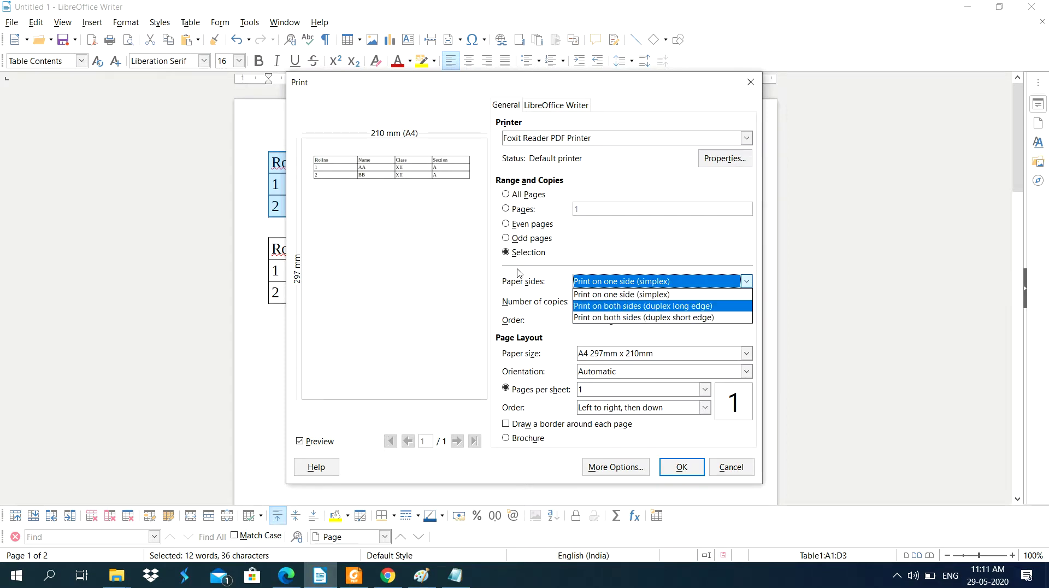
{"action": "left_click", "coordinate": [580, 288]}
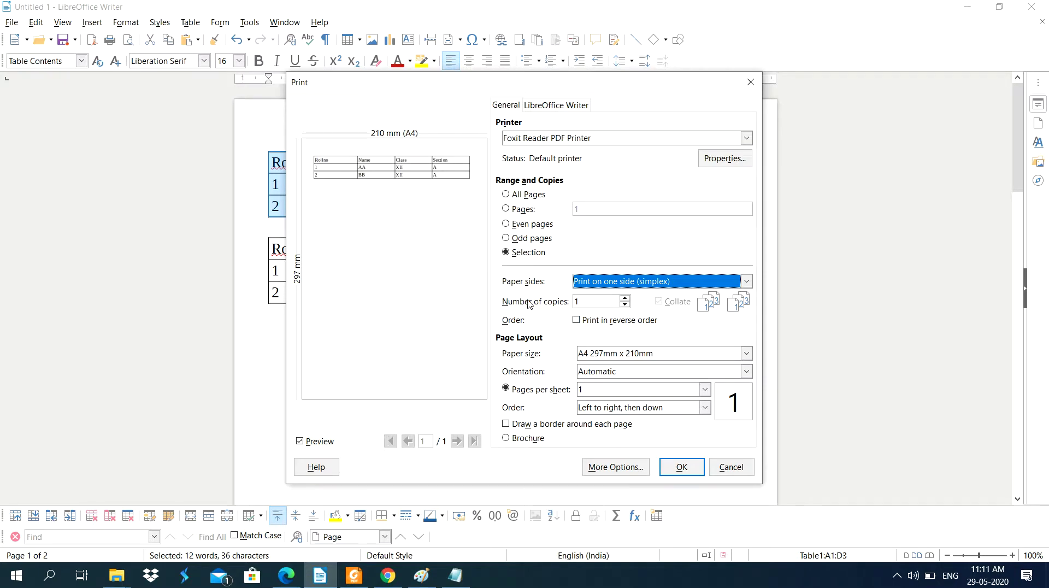
{"action": "left_click", "coordinate": [625, 299]}
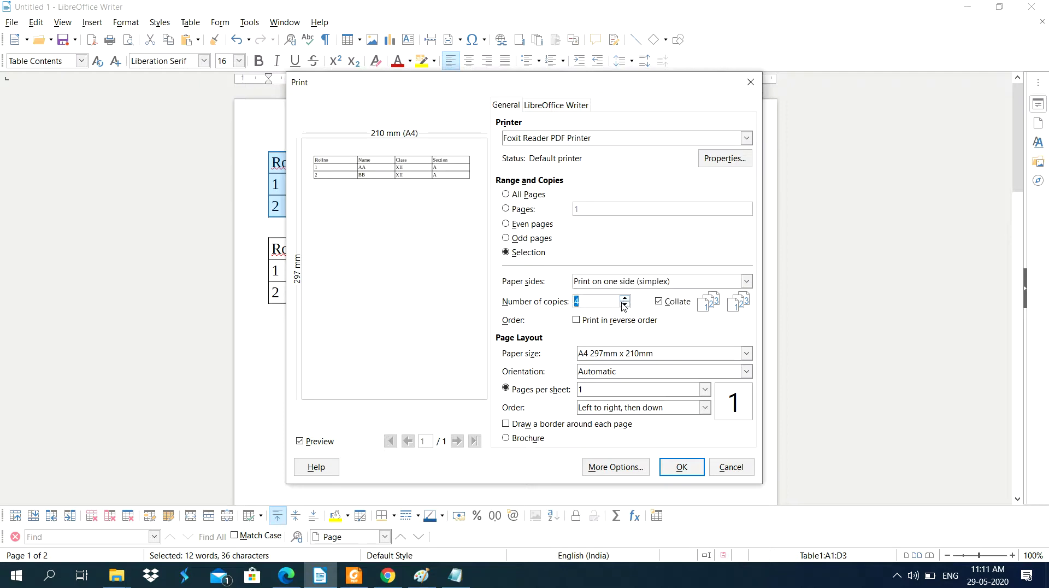
{"action": "left_click", "coordinate": [625, 299]}
{"action": "key", "text": "Down"}
{"action": "left_click", "coordinate": [629, 358]}
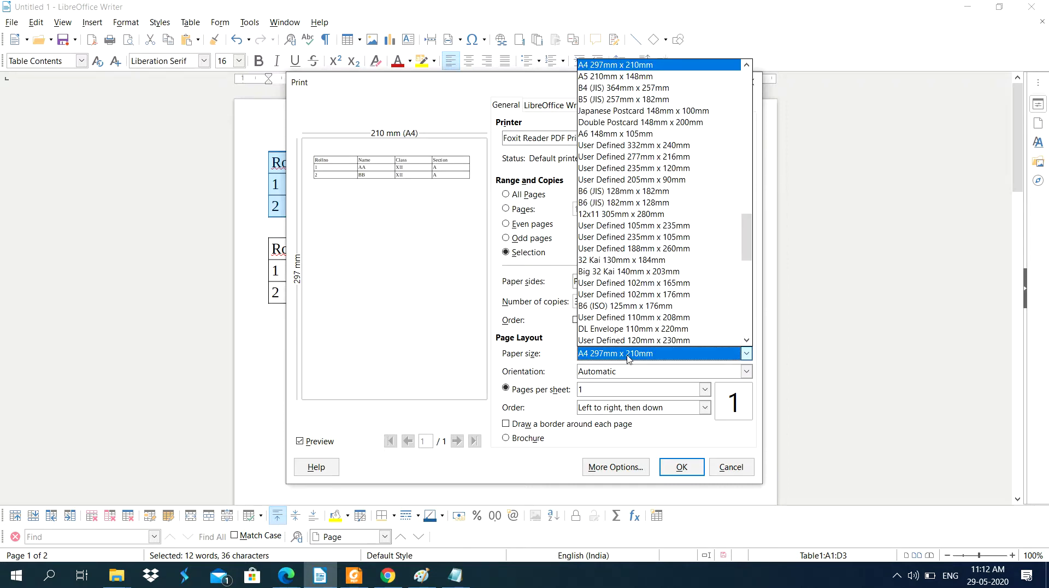
{"action": "left_click", "coordinate": [628, 357]}
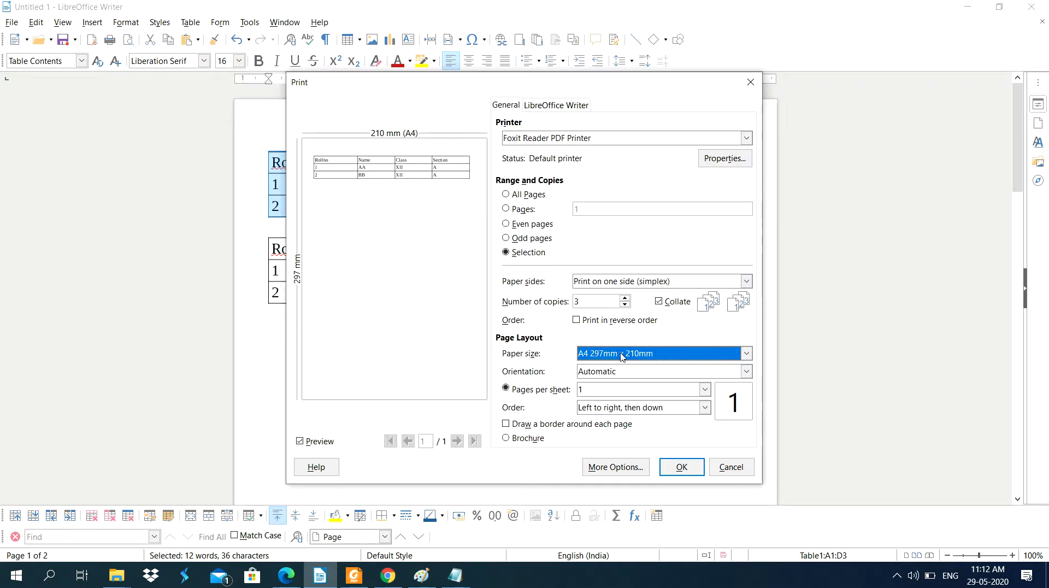
{"action": "left_click", "coordinate": [622, 357]}
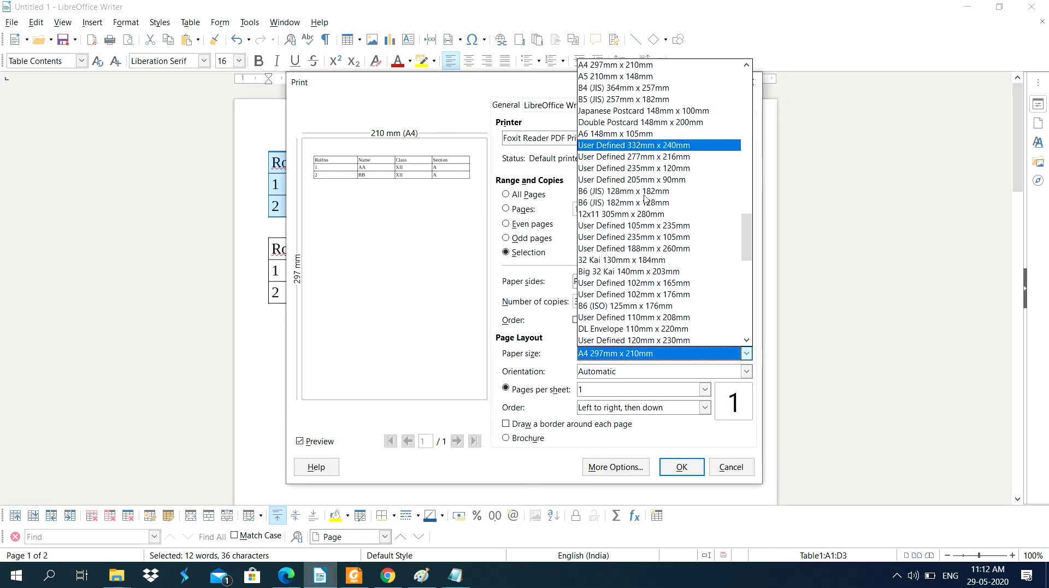
{"action": "left_click", "coordinate": [535, 356]}
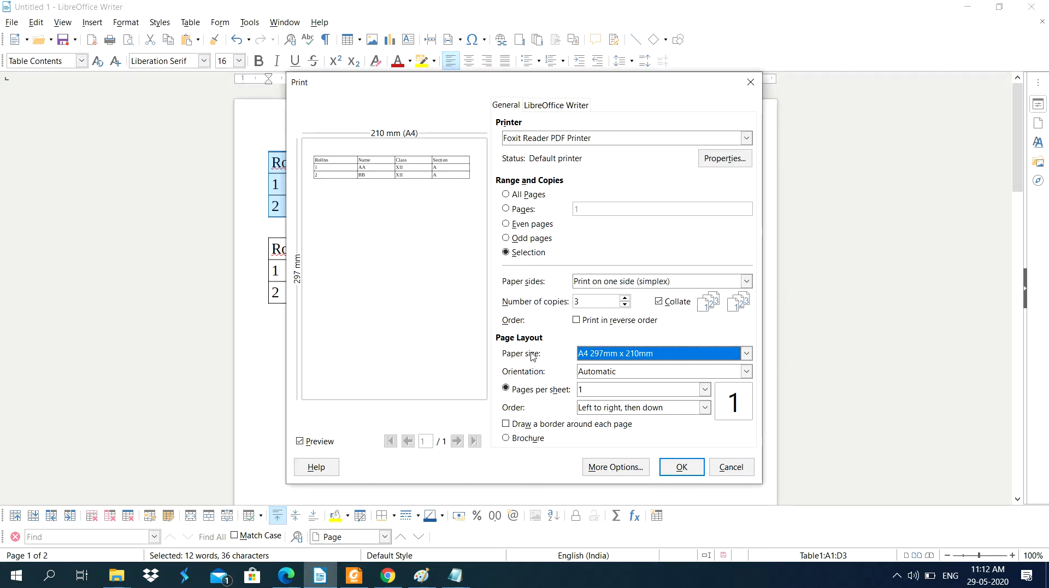
{"action": "left_click", "coordinate": [597, 357]}
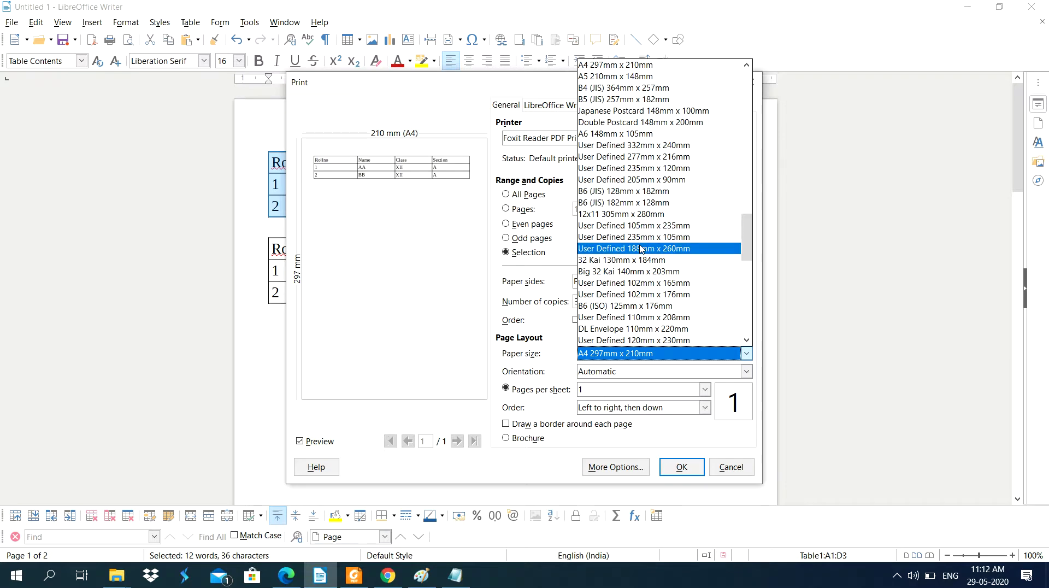
{"action": "left_click", "coordinate": [534, 370]}
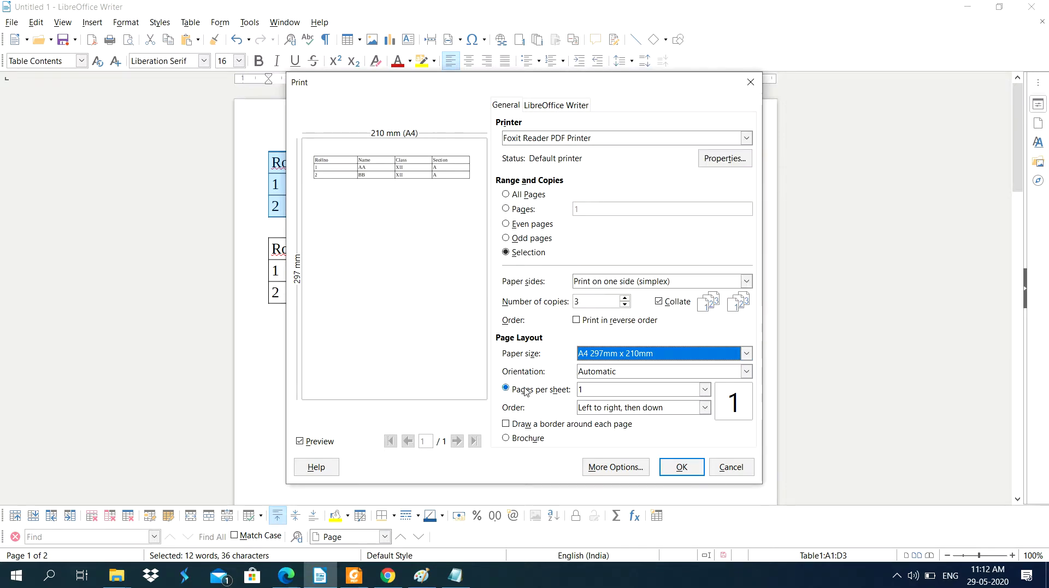
- Choose Portrait orientation and 4 pages per sheet in the print layout options
{"action": "left_click", "coordinate": [615, 375]}
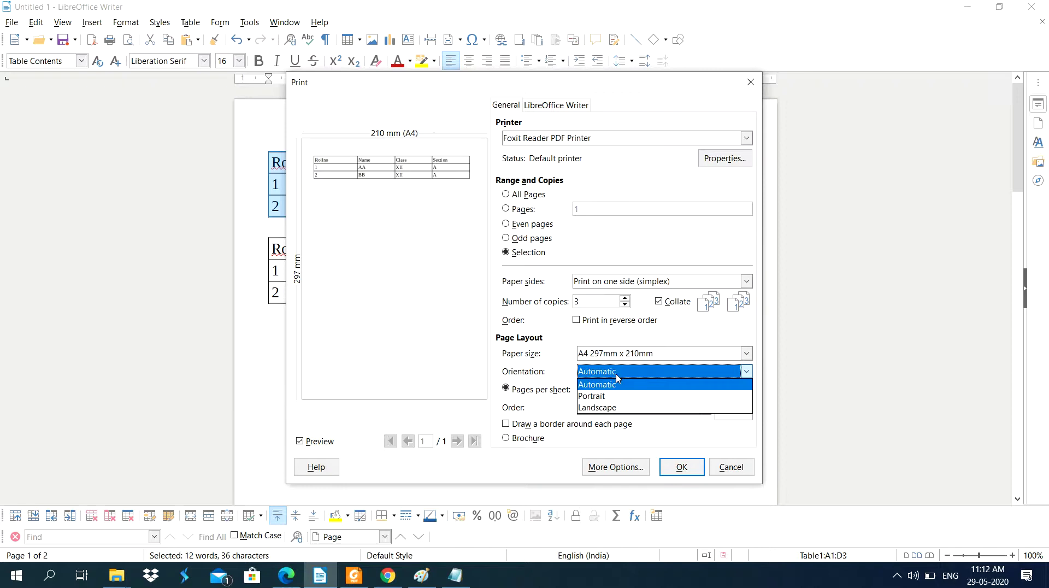
{"action": "left_click", "coordinate": [601, 401]}
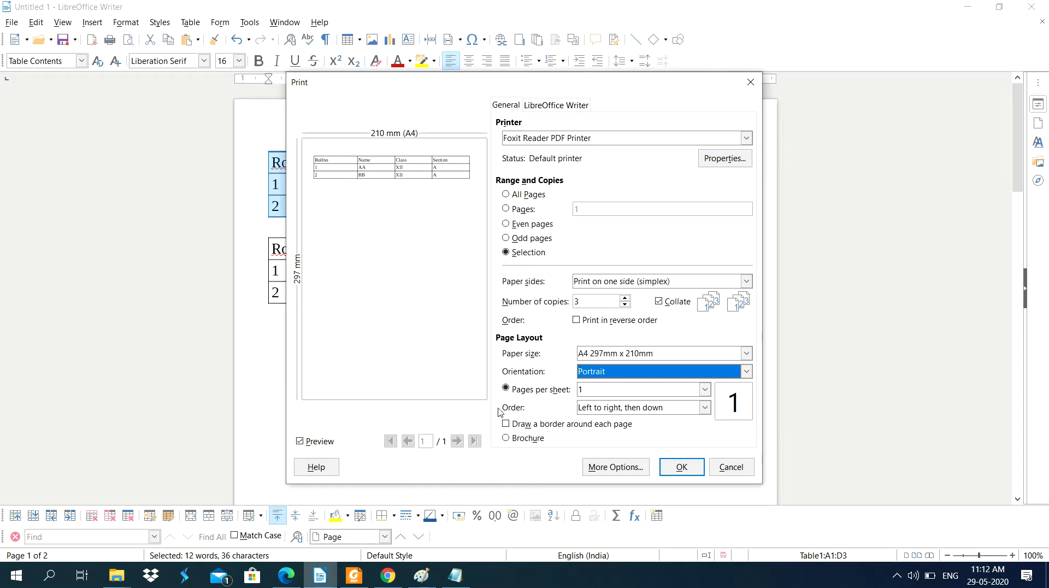
{"action": "left_click", "coordinate": [705, 389]}
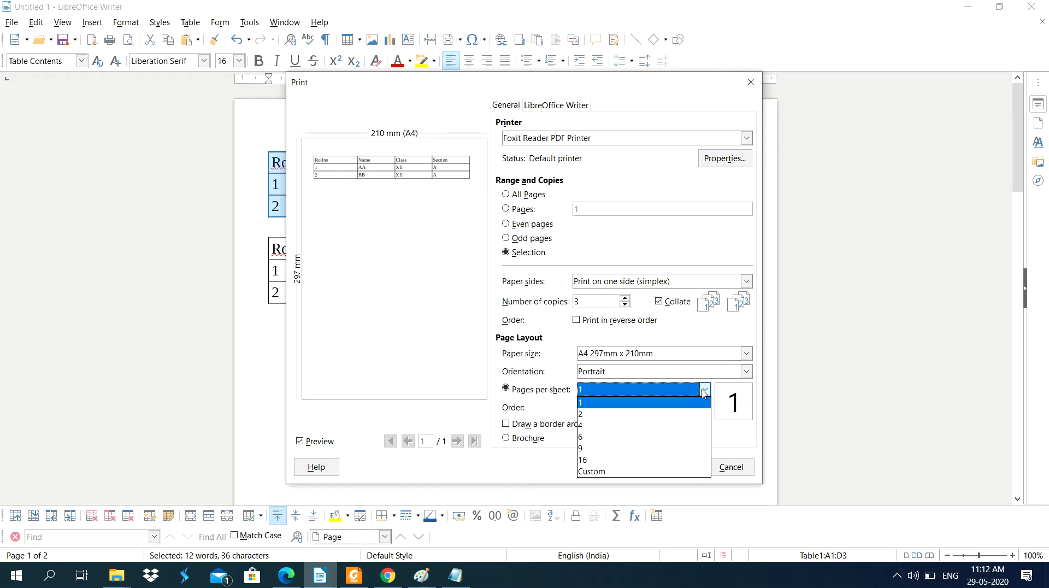
{"action": "left_click", "coordinate": [643, 426]}
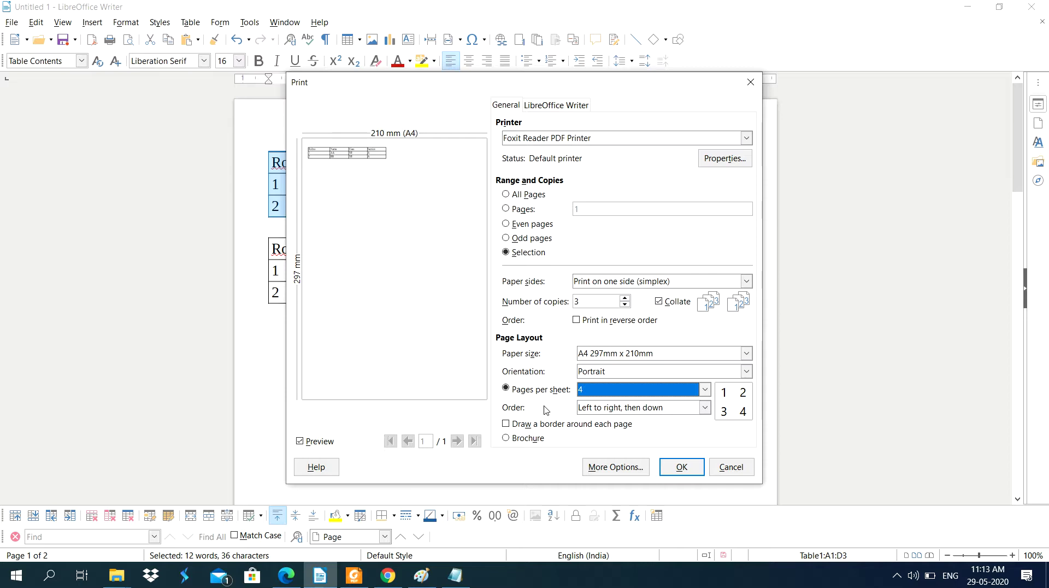
- Set the page order to right to left, then down, after trying top to bottom, then right
{"action": "left_click", "coordinate": [638, 413]}
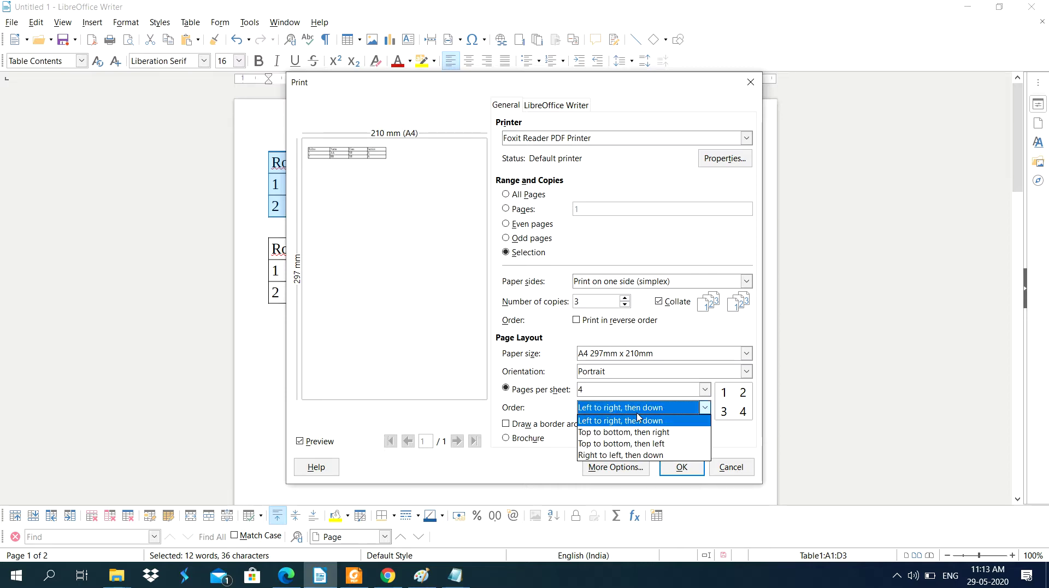
{"action": "key", "text": "Escape"}
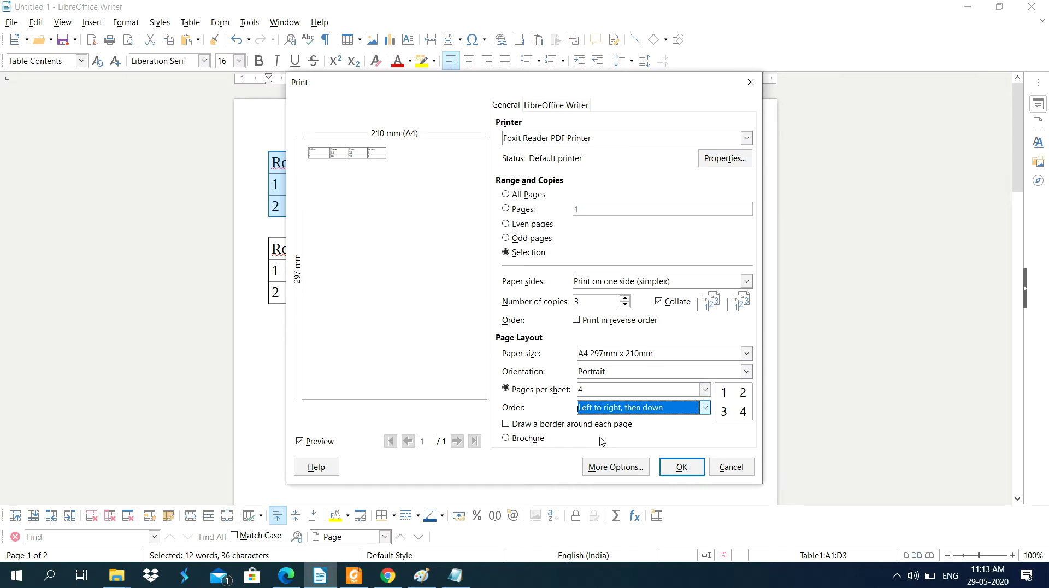
{"action": "scroll", "coordinate": [610, 406], "scroll_direction": "down", "scroll_amount": 1}
{"action": "left_click", "coordinate": [611, 407]}
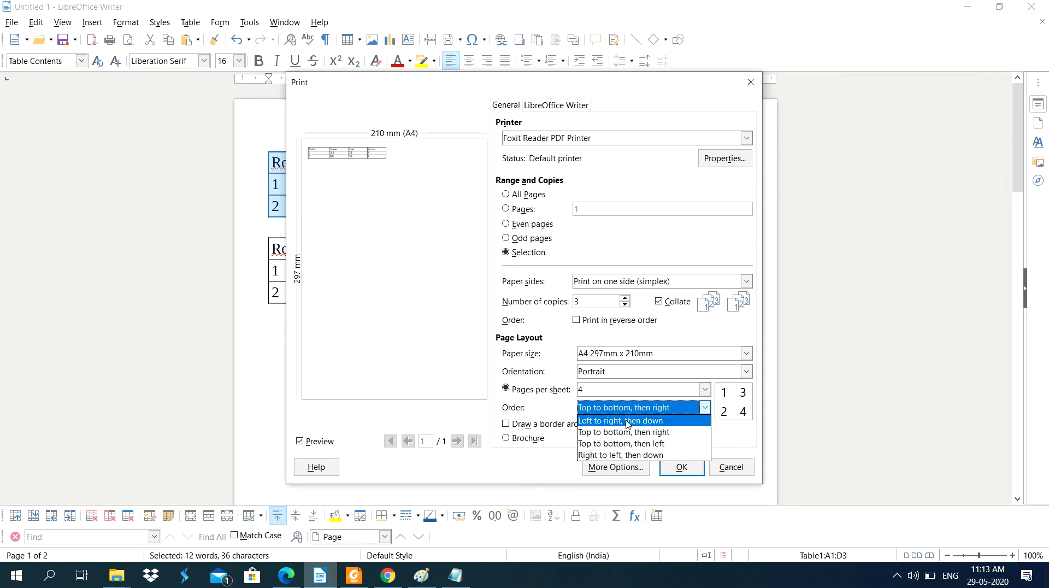
{"action": "left_click", "coordinate": [606, 455]}
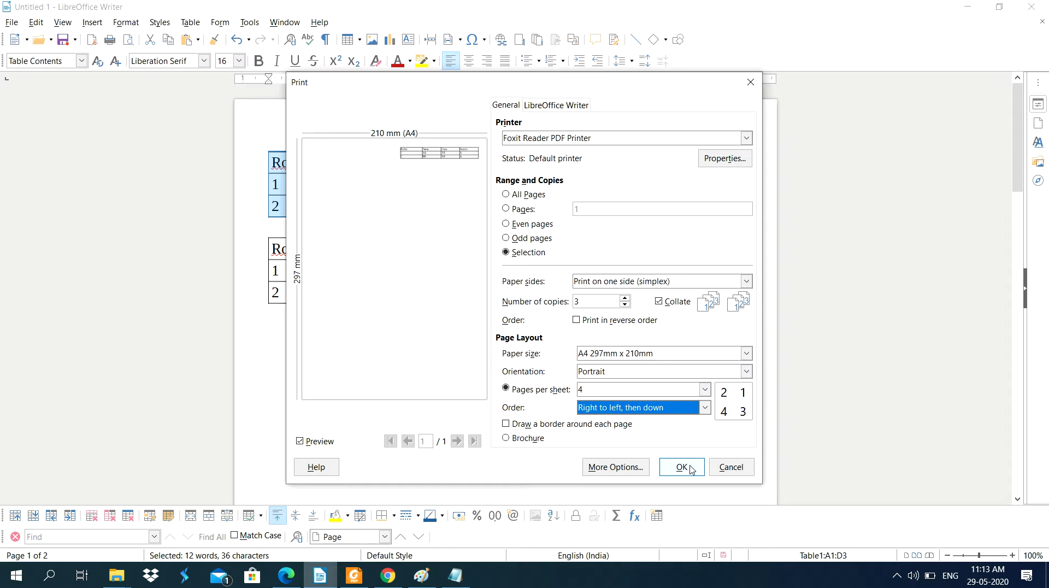
- Cancel the Print dialog without printing and bring up the File menu
{"action": "left_click", "coordinate": [730, 470]}
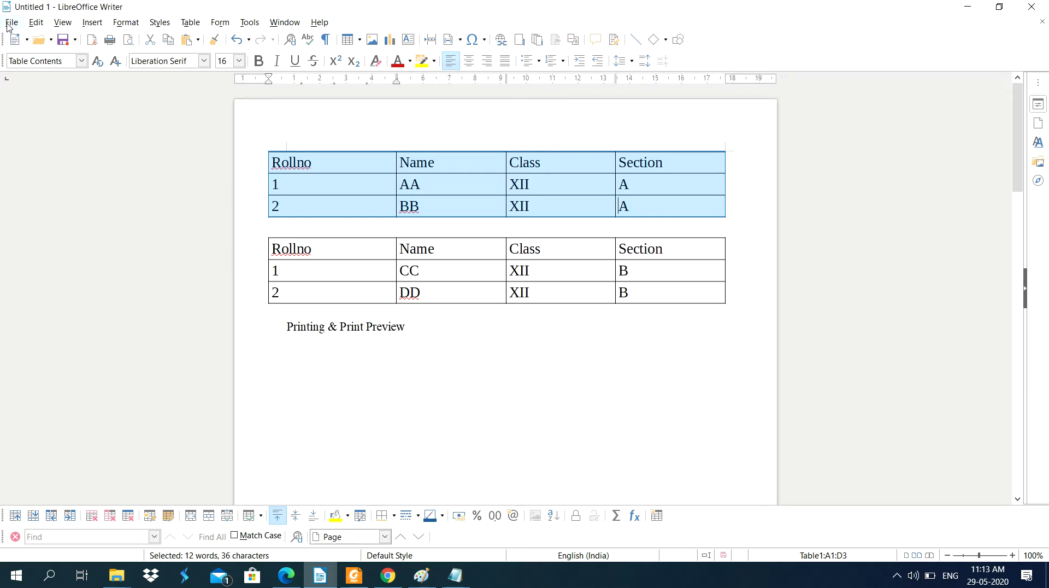
{"action": "left_click", "coordinate": [11, 23]}
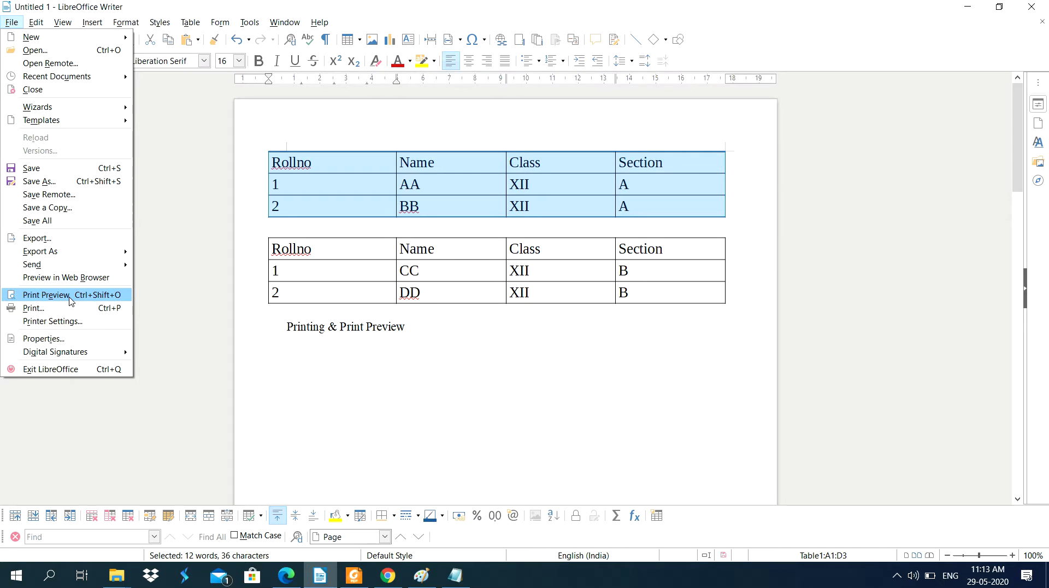
- Switch to Print Preview, showing both pages at 55% zoom
{"action": "left_click", "coordinate": [46, 295]}
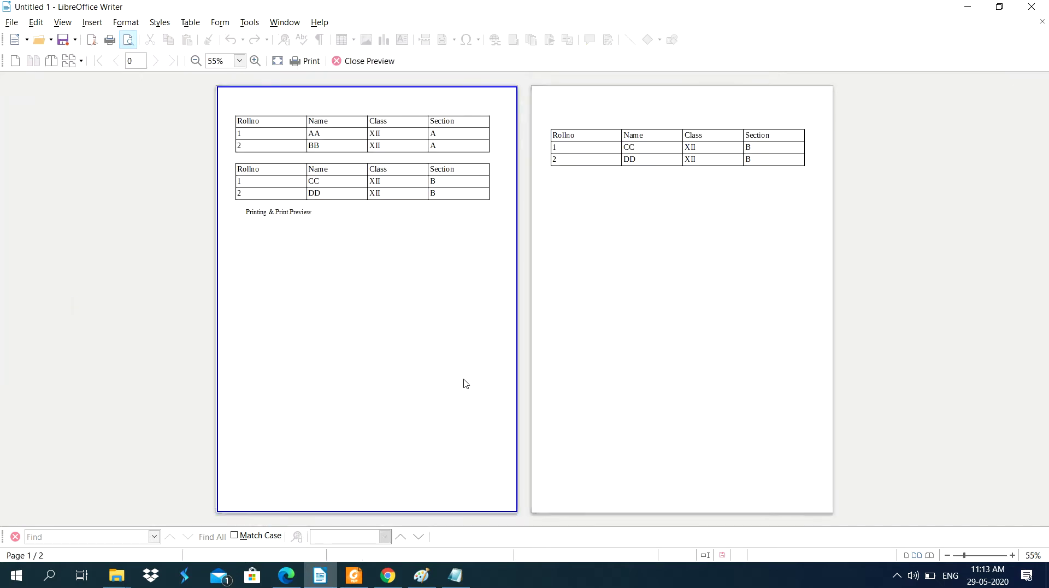